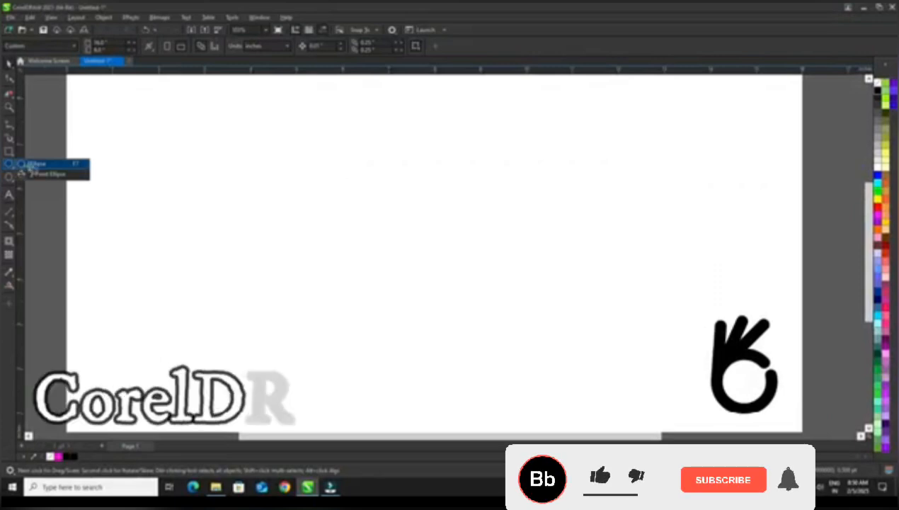
Draw a circle about 2.46 inches across left of the page centre and add a one-step outward contour around it.
click(22, 165)
drag(378, 241, 438, 298)
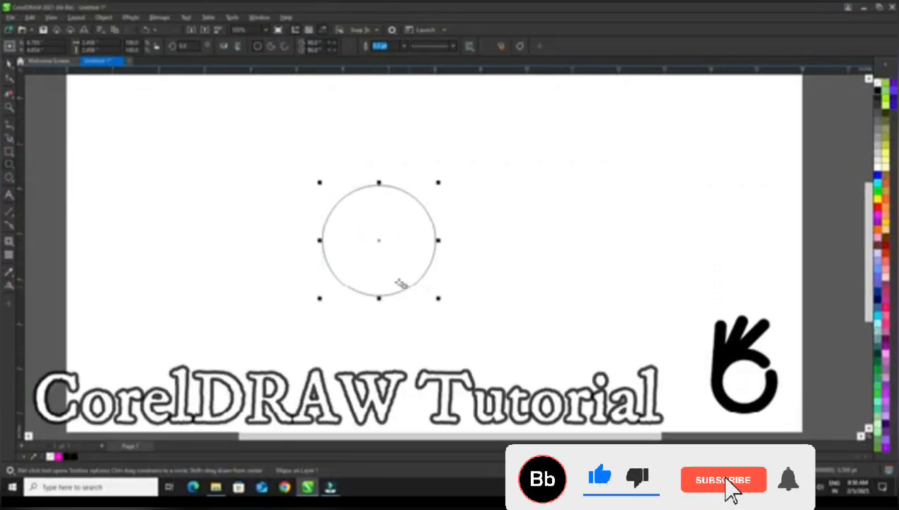
click(12, 248)
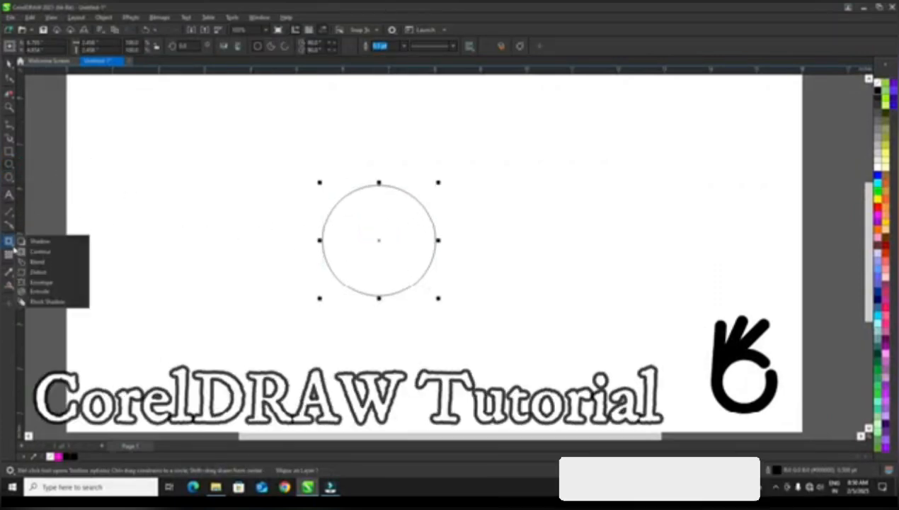
click(54, 258)
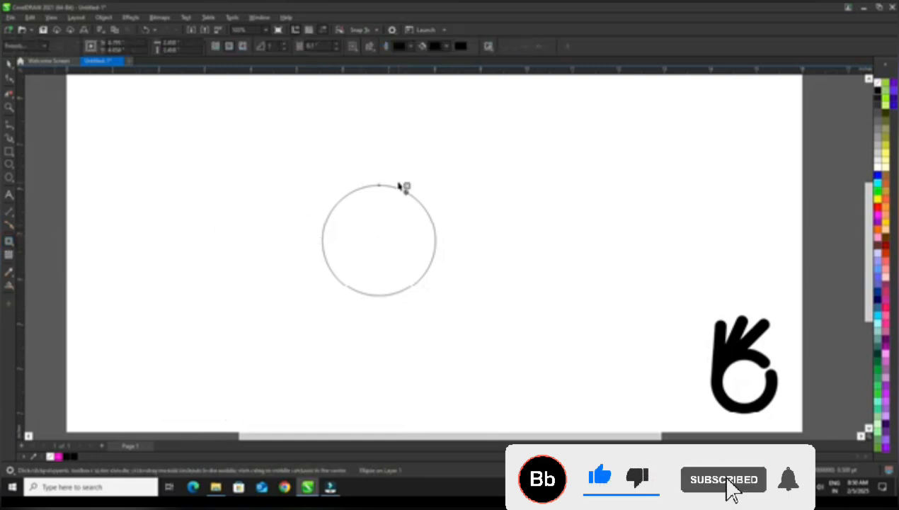
drag(383, 188, 378, 155)
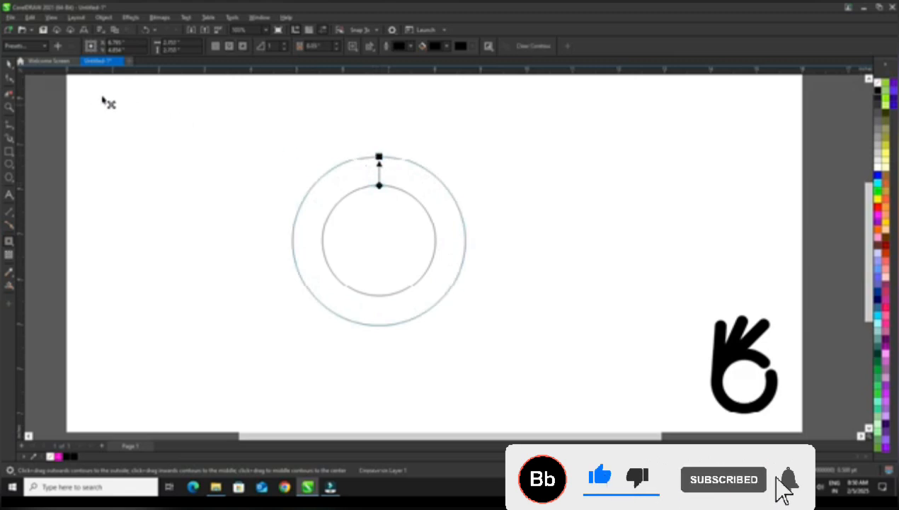
Scale the contoured circle down about its centre to about 2.2 inches in diameter.
click(8, 65)
click(397, 235)
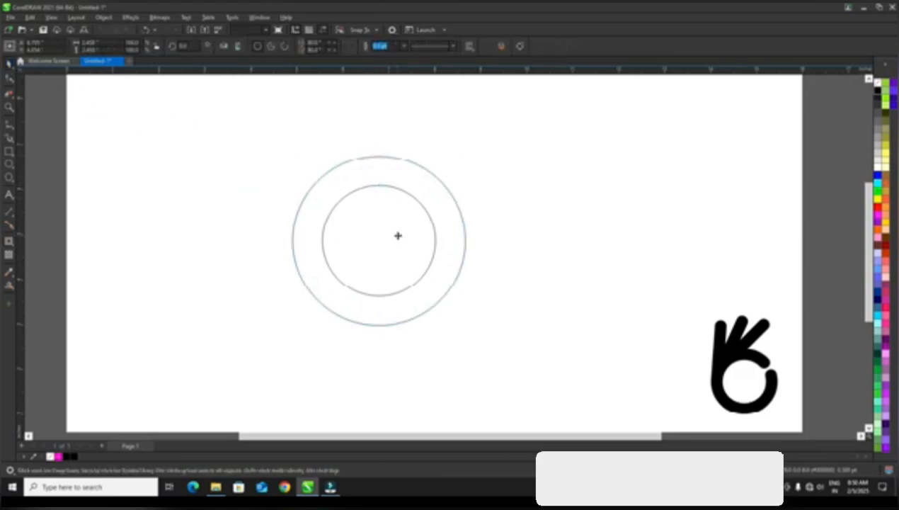
click(339, 184)
click(337, 180)
drag(287, 153, 293, 160)
click(267, 155)
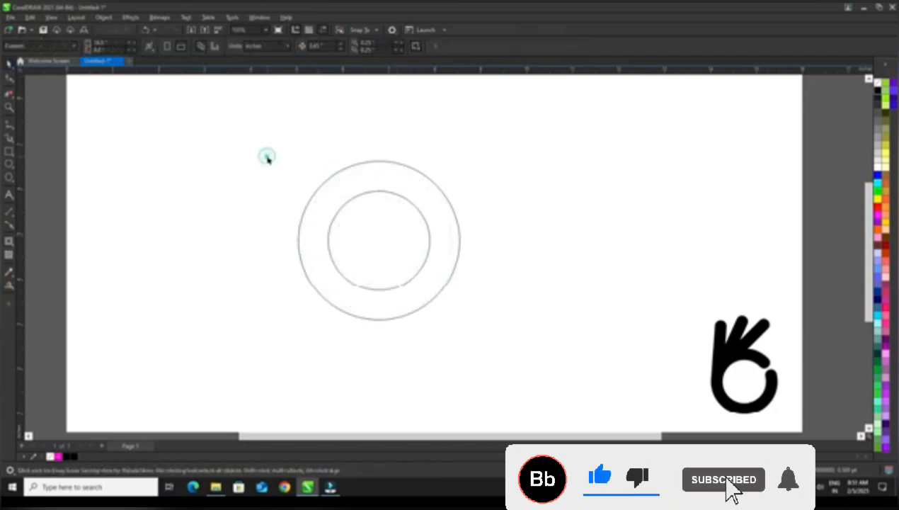
Draw an upright rectangle about 0.65 by 3.13 inches, rising from the inner circle's left quadrant and matching the ring's width.
click(13, 155)
click(39, 150)
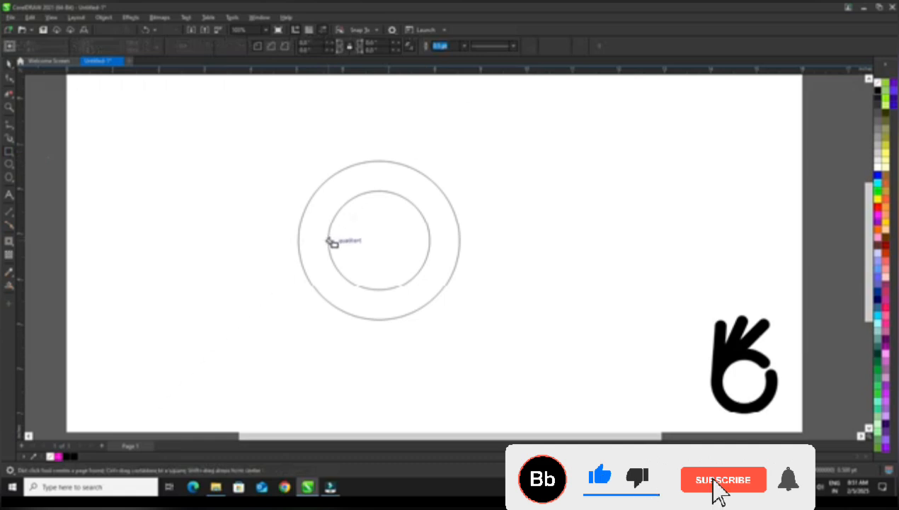
drag(328, 241, 298, 237)
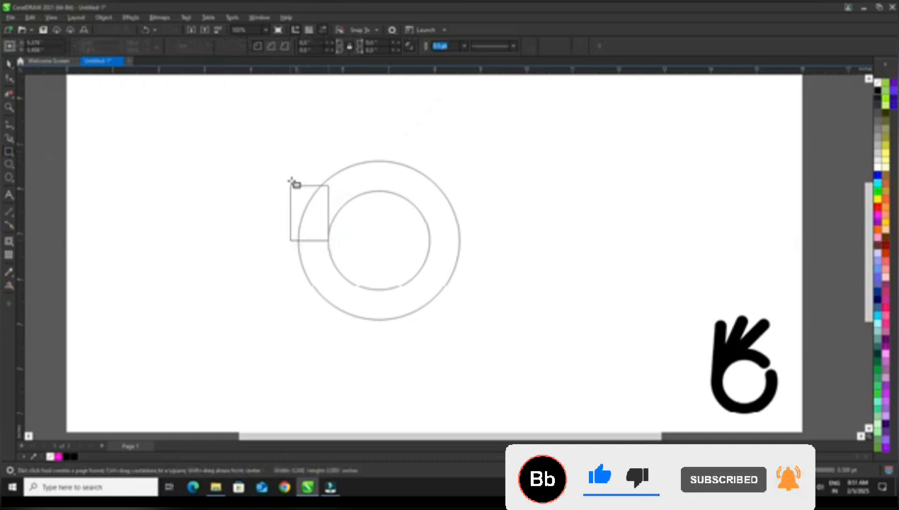
drag(295, 183, 299, 99)
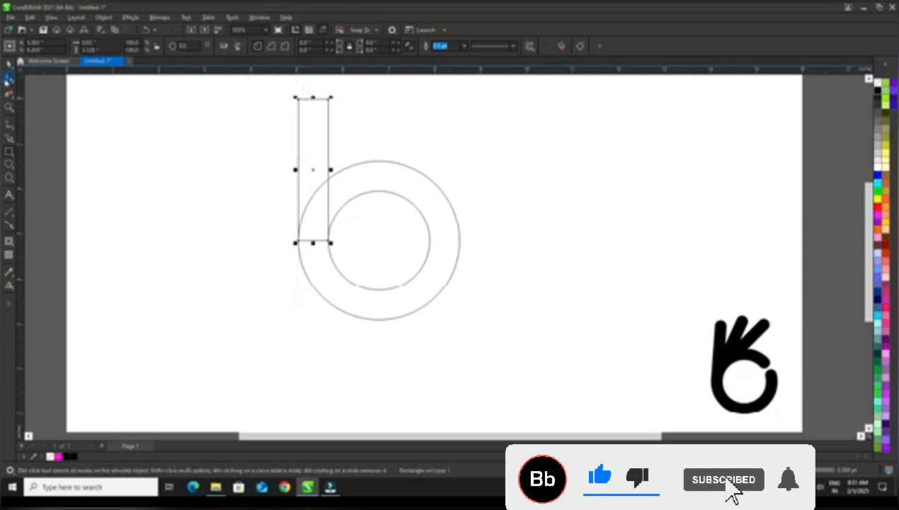
click(9, 64)
click(193, 175)
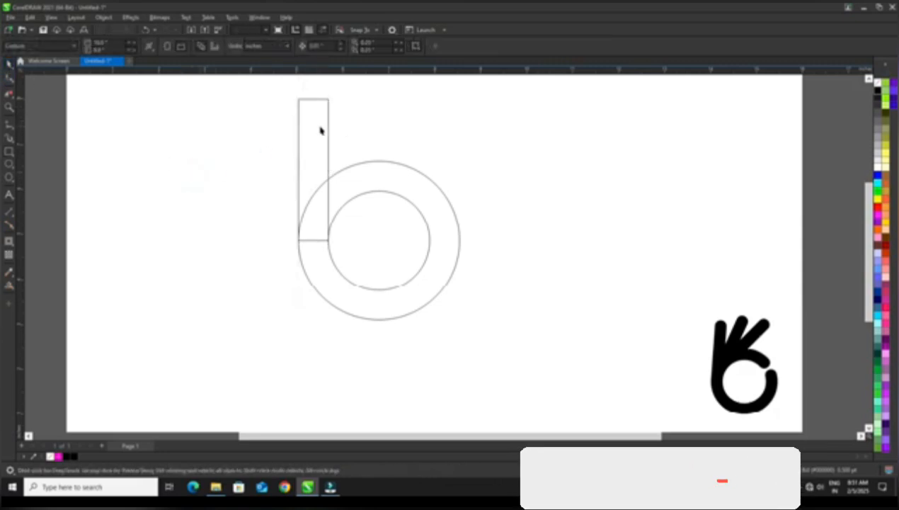
Move the upright rectangle's centre of rotation to the common centre of the circles.
click(322, 126)
click(322, 126)
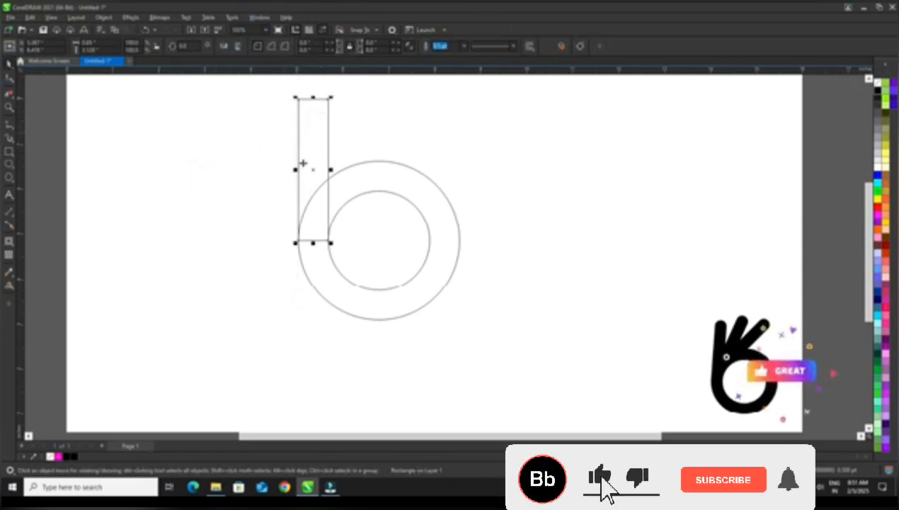
mouse_move(315, 170)
mouse_down()
mouse_move(377, 227)
mouse_move(379, 240)
mouse_up()
Create two successive rotated copies of the upright rectangle at 20-degree increments around the circles' centre using the Transform rotation.
click(260, 17)
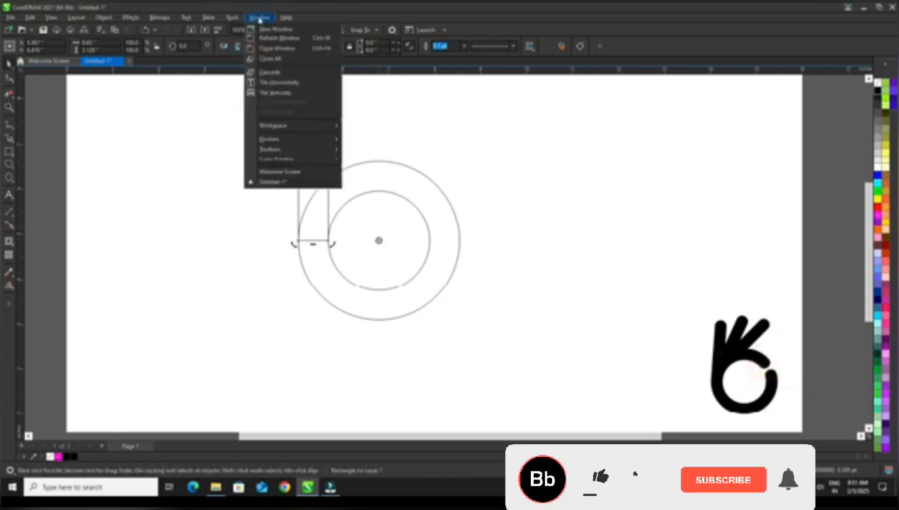
mouse_move(286, 143)
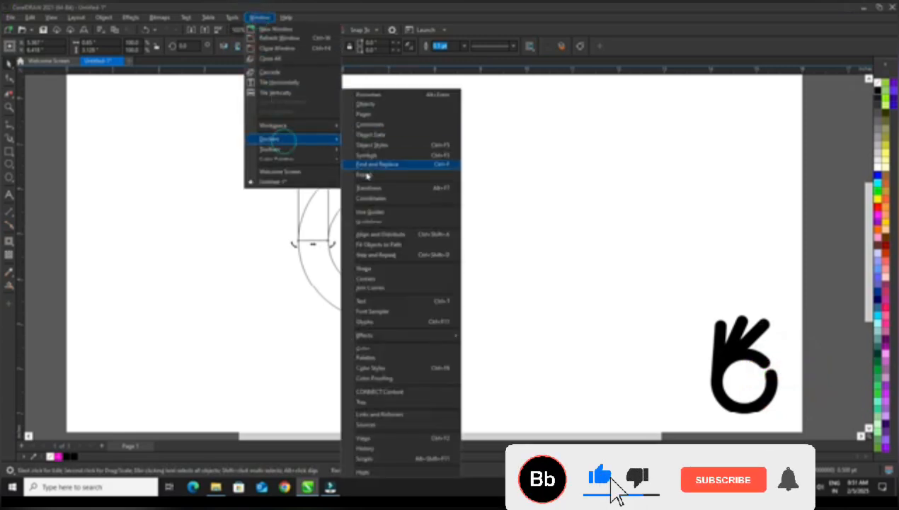
click(428, 190)
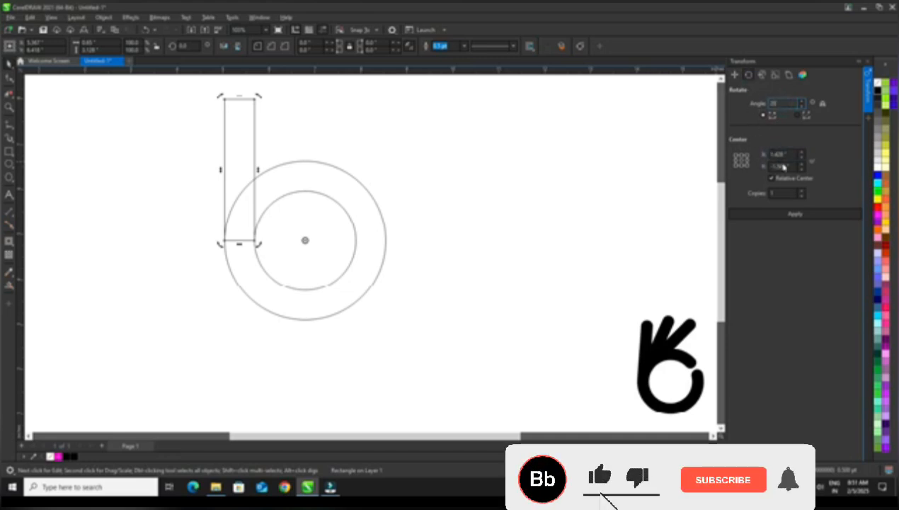
drag(785, 193, 756, 202)
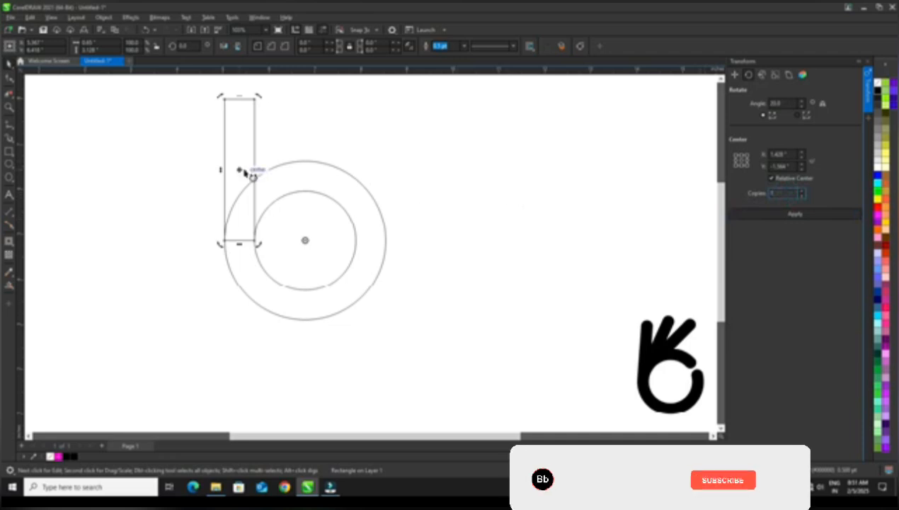
click(762, 218)
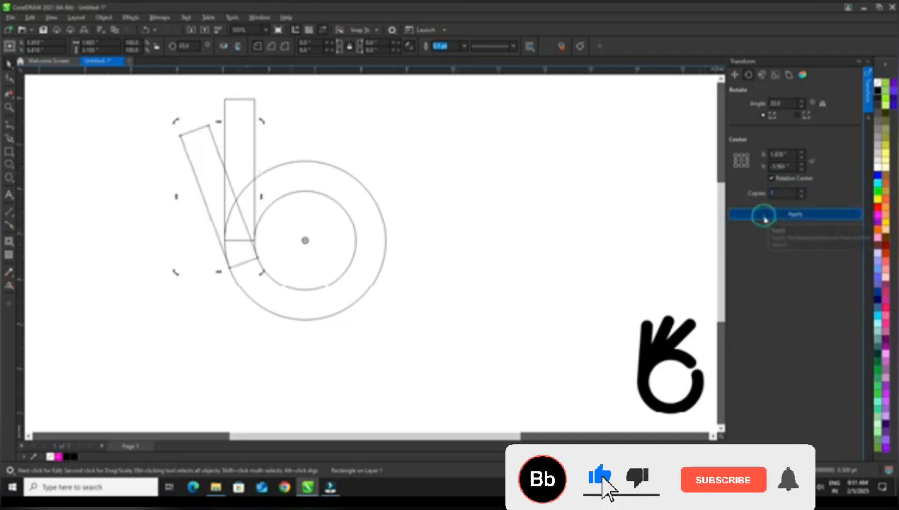
click(764, 219)
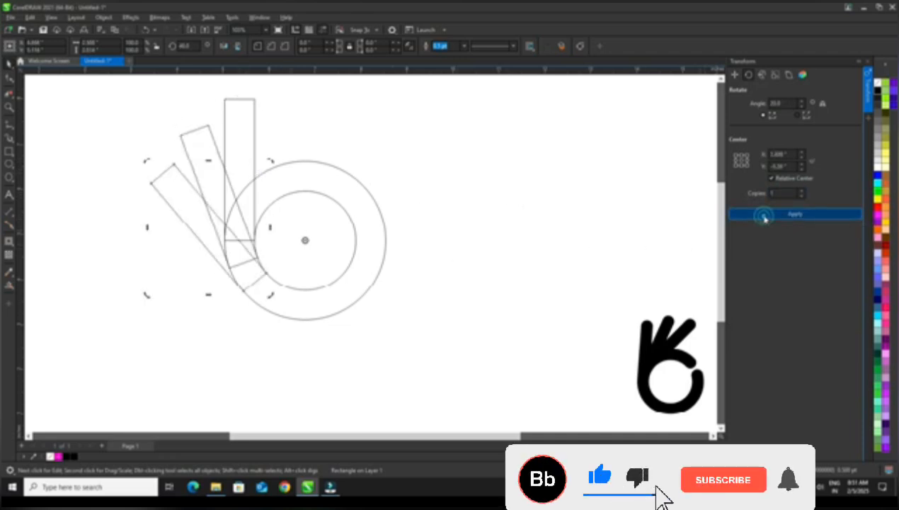
click(868, 62)
click(552, 167)
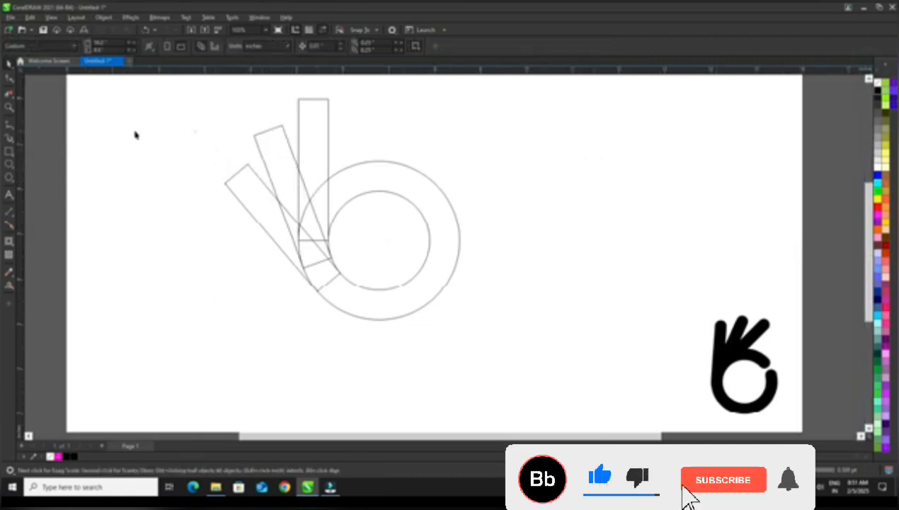
Draw a narrow upright rectangle across the upper part of the ring and rotate it clockwise to 345 degrees.
click(12, 157)
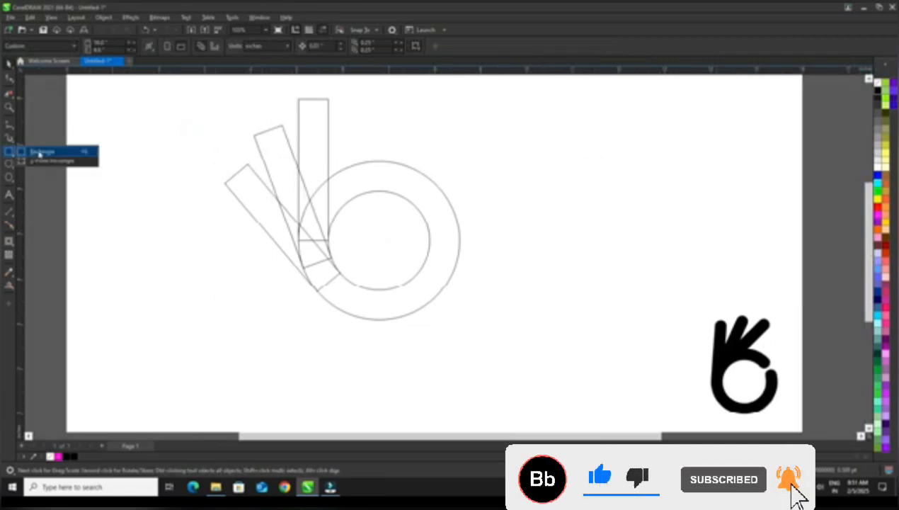
click(40, 152)
drag(380, 140, 391, 221)
click(9, 63)
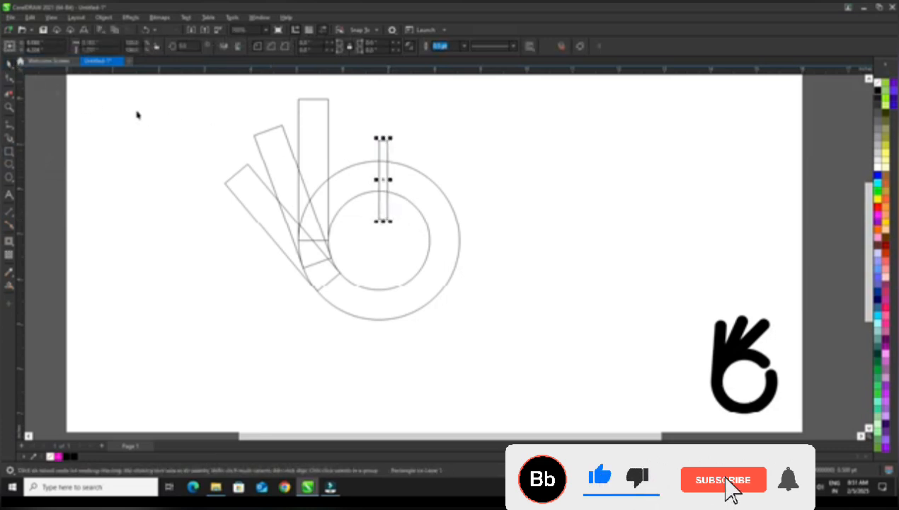
drag(393, 138, 405, 144)
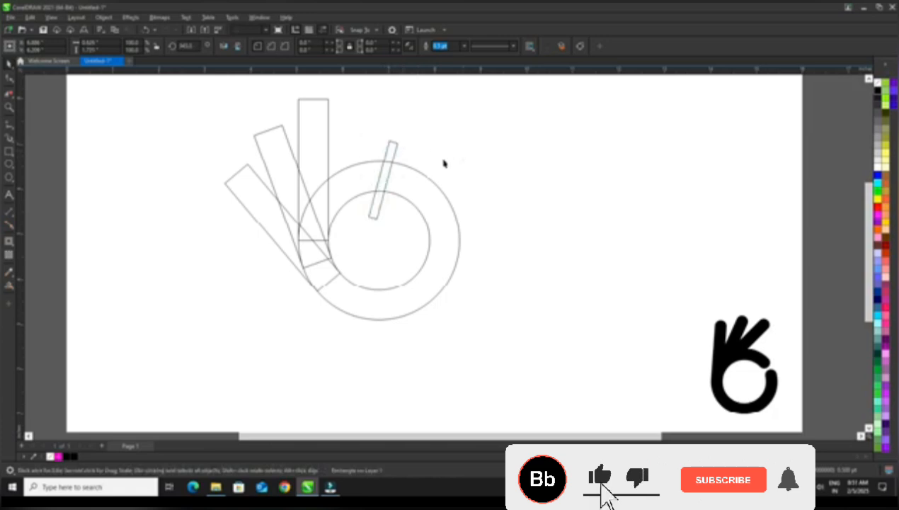
click(463, 160)
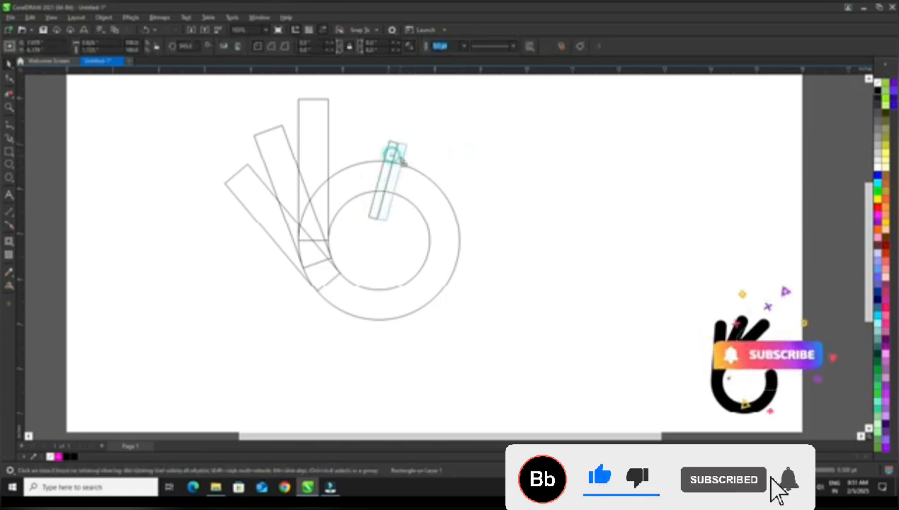
Reposition the tilted narrow rectangle slightly to the right so it crosses the ring's upper-right arc.
click(396, 153)
click(404, 153)
click(455, 145)
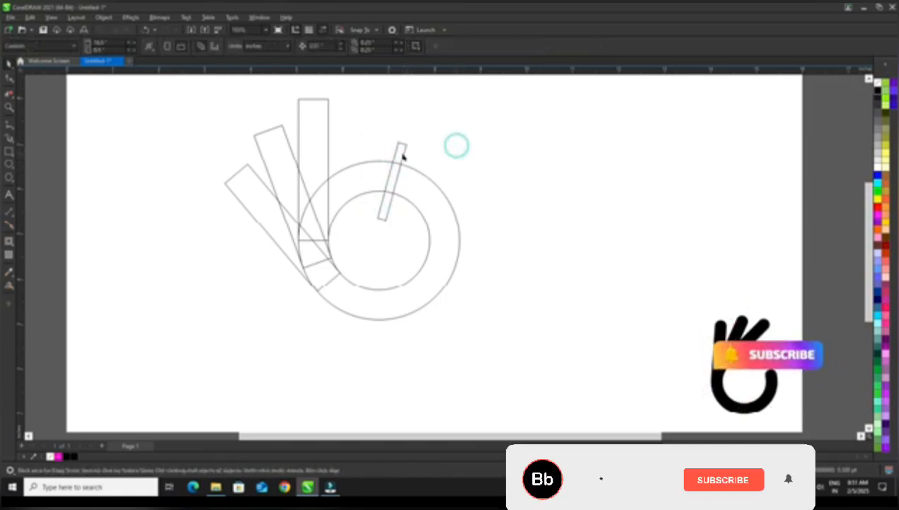
click(402, 153)
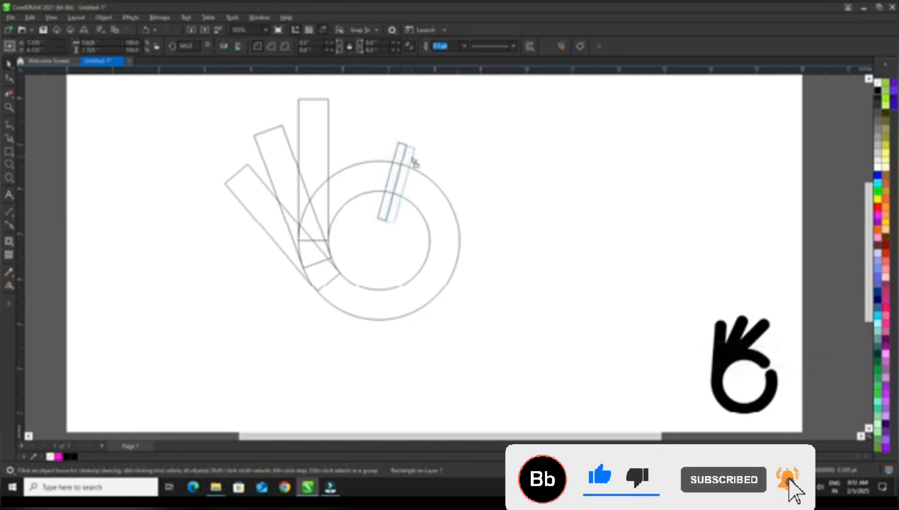
click(450, 151)
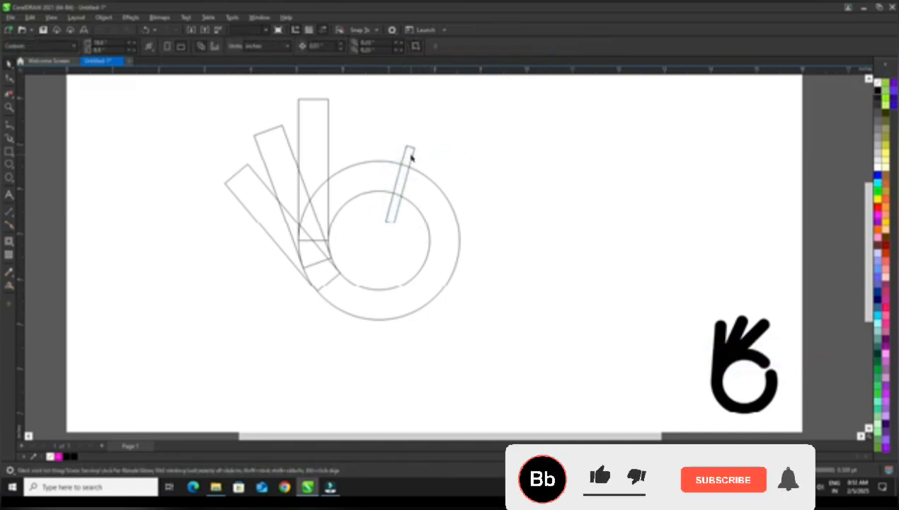
click(410, 153)
click(411, 153)
drag(420, 146, 401, 158)
click(485, 145)
key(ctrl+z)
click(484, 152)
click(470, 152)
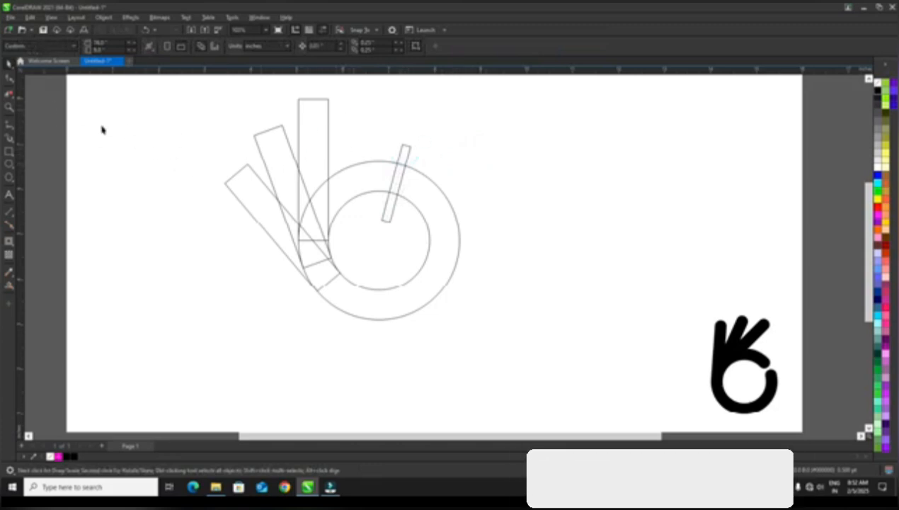
Break the outer contour circle apart from the inner circle.
drag(353, 201, 354, 177)
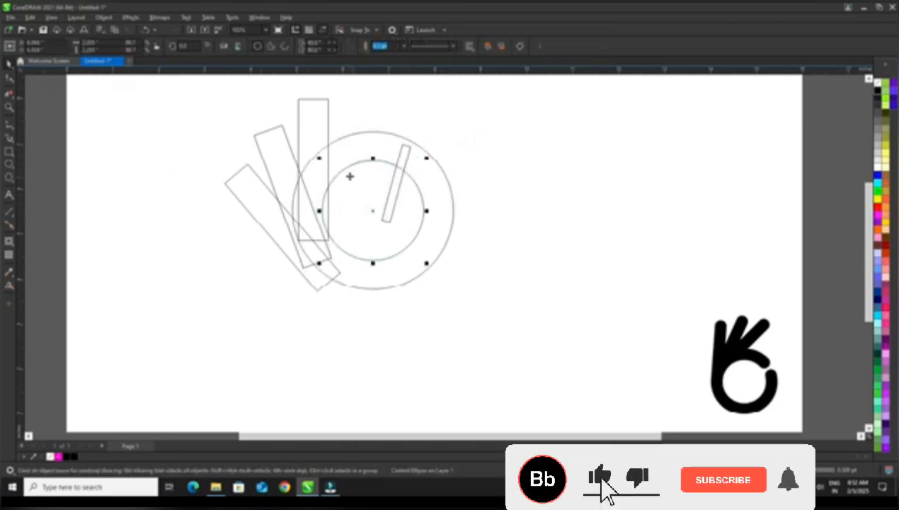
key(ctrl+z)
click(104, 17)
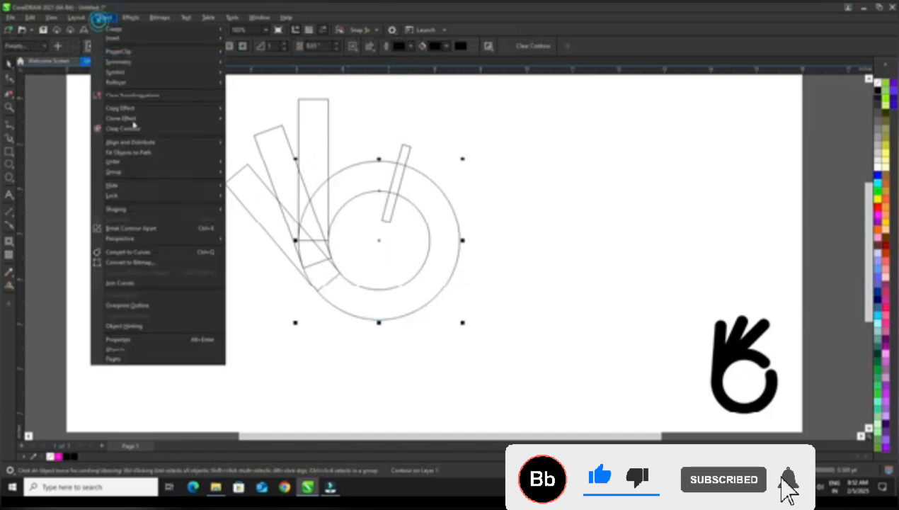
click(154, 228)
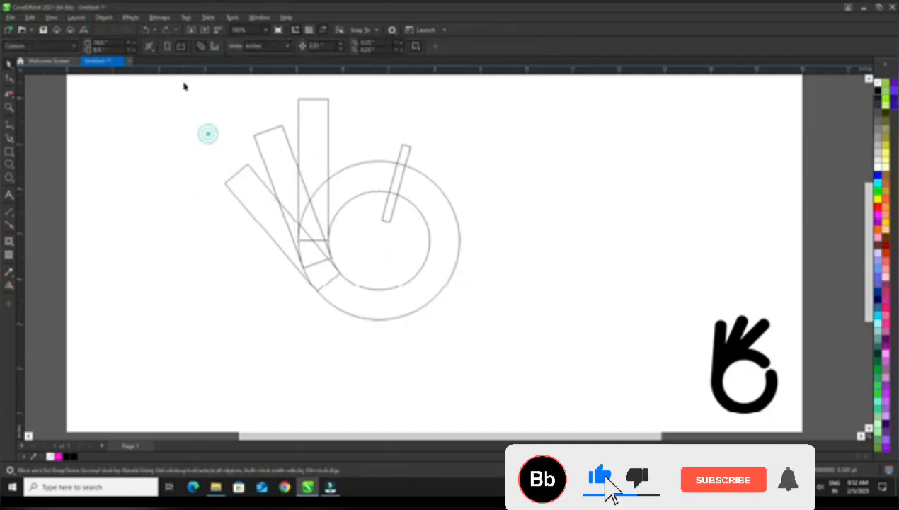
Group the two circles, the three finger rectangles and the narrow tilted rectangle together.
mouse_move(182, 80)
mouse_down()
mouse_move(496, 299)
mouse_move(476, 265)
mouse_up()
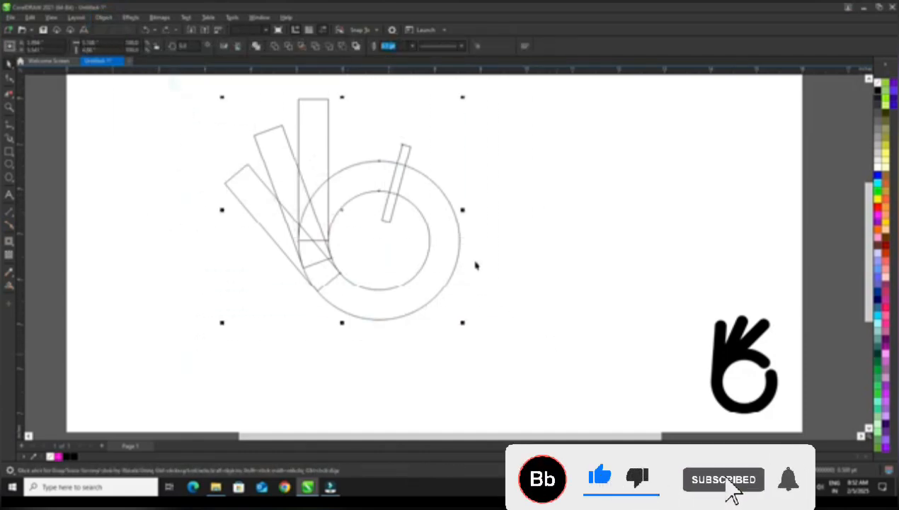
click(104, 18)
mouse_move(130, 172)
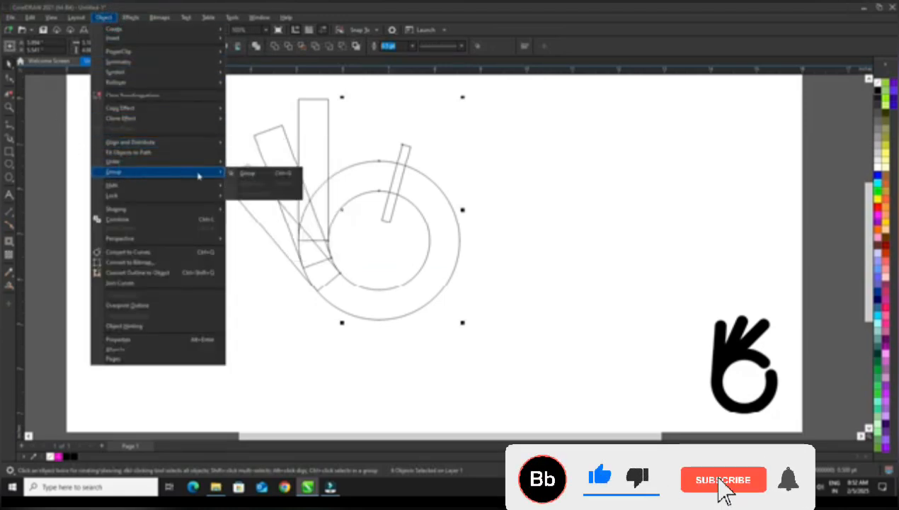
click(251, 174)
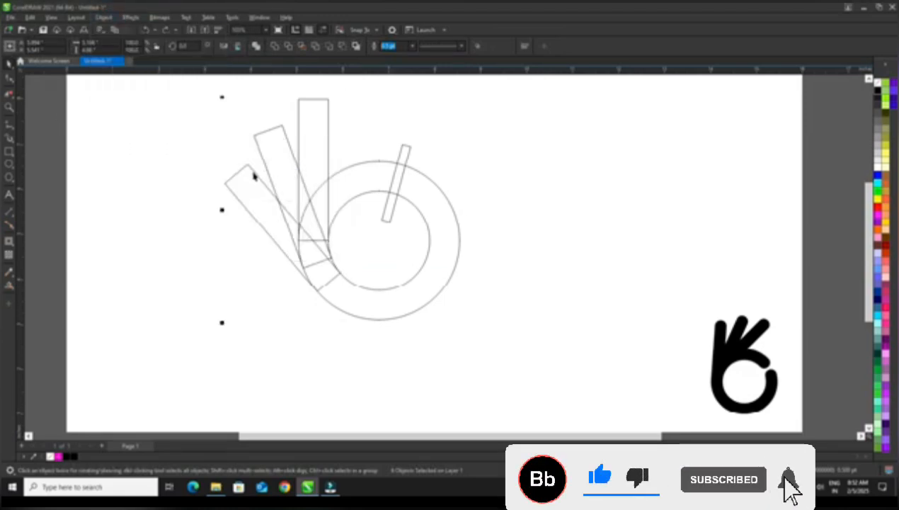
Trim the overlapping finger and ring segments with Virtual Segment Delete, leaving a clean hand outline around the inner circle.
click(14, 103)
click(49, 115)
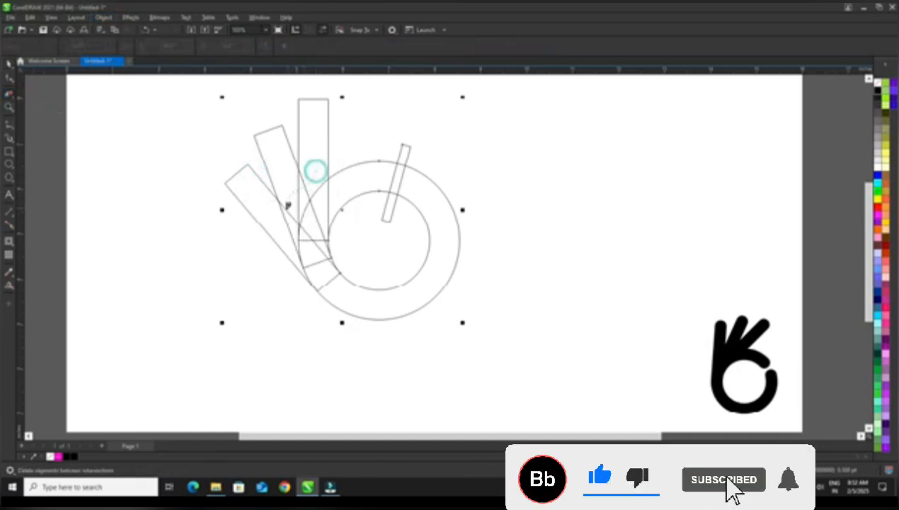
drag(307, 210, 310, 211)
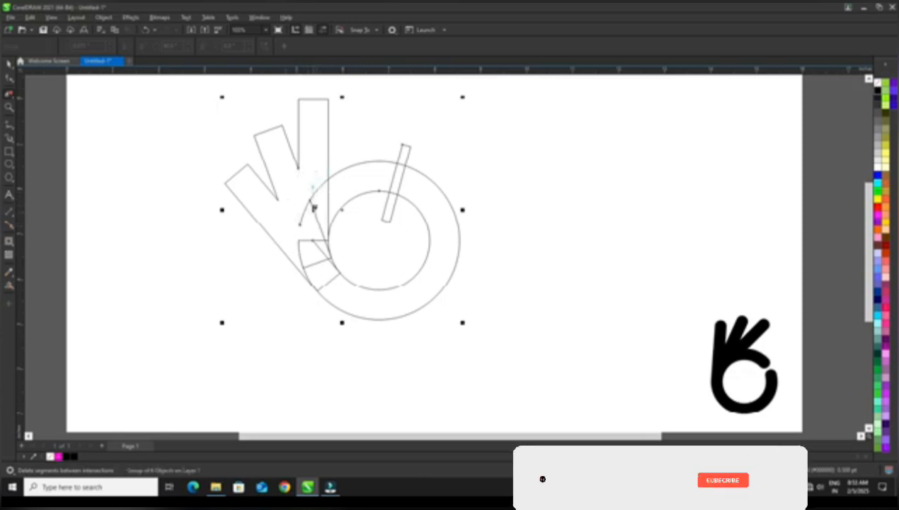
click(312, 187)
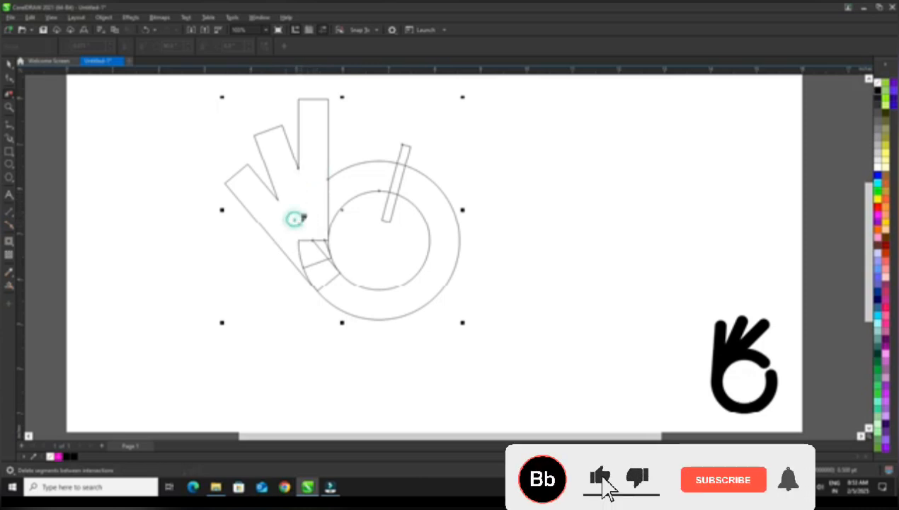
click(305, 218)
drag(320, 200, 344, 193)
mouse_move(315, 230)
mouse_down()
mouse_move(325, 261)
mouse_move(353, 286)
mouse_move(304, 240)
mouse_up()
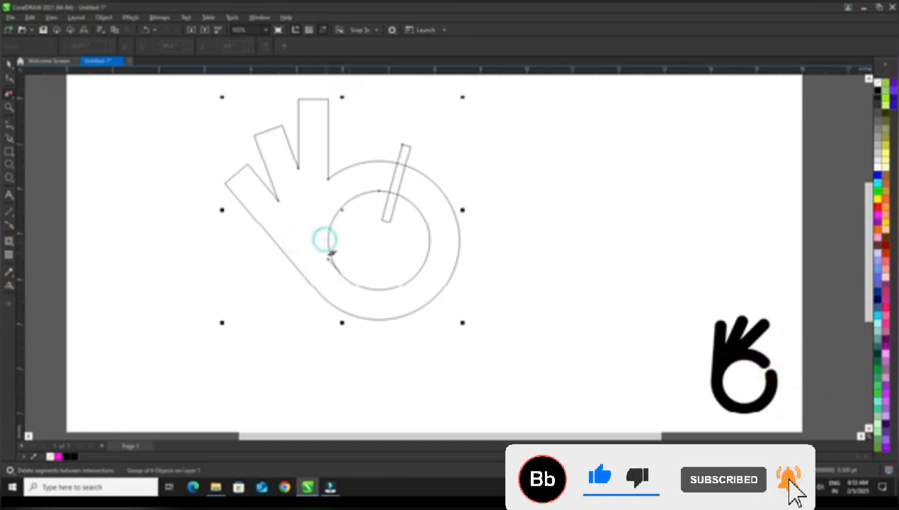
click(327, 258)
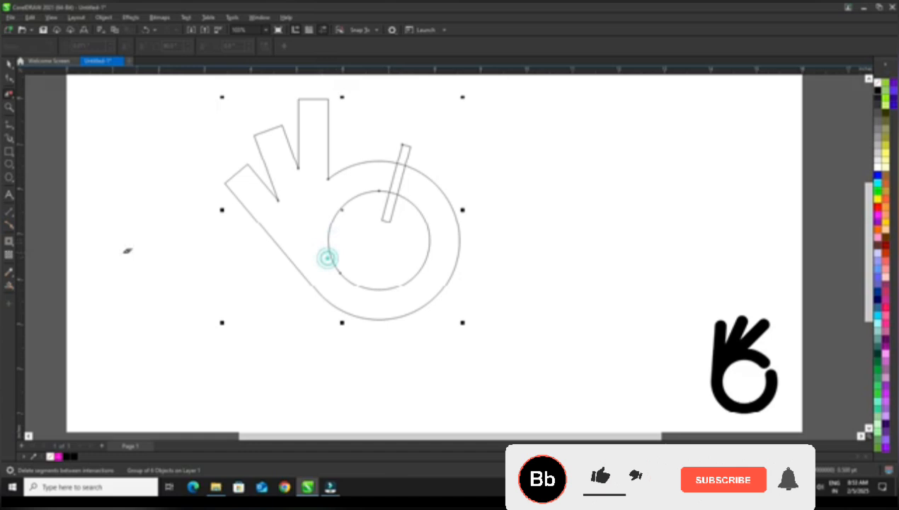
Fill the enclosed hand area with magenta using Smart Fill, leaving the inner circle and the narrow tilted slot empty.
click(13, 292)
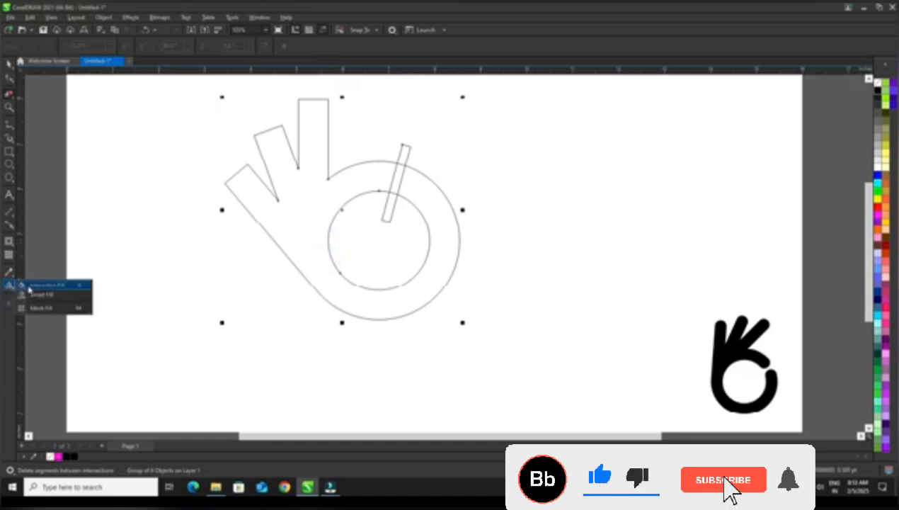
click(32, 291)
click(296, 208)
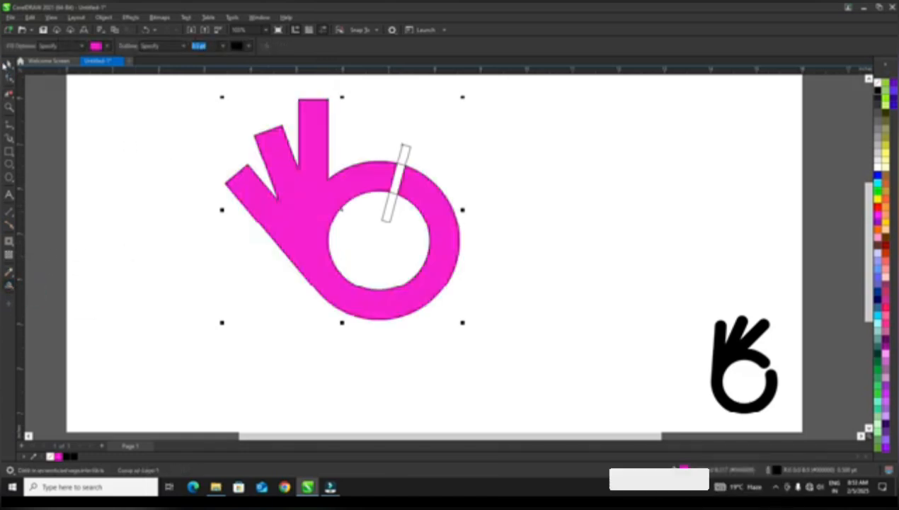
Delete the leftover construction outlines, including the narrow tilted rectangle, and select the magenta hand shape.
key(space)
click(244, 189)
drag(399, 163, 545, 150)
key(Delete)
click(449, 217)
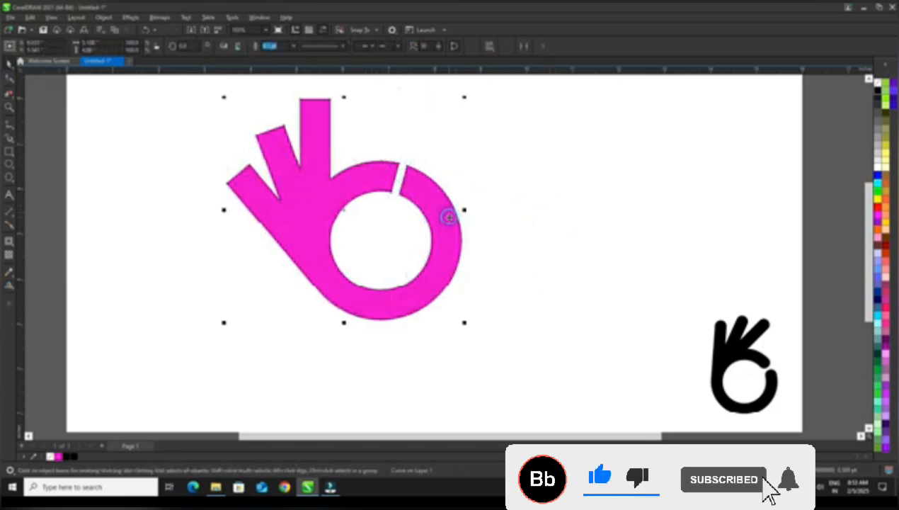
click(449, 220)
drag(469, 97, 437, 185)
double_click(437, 183)
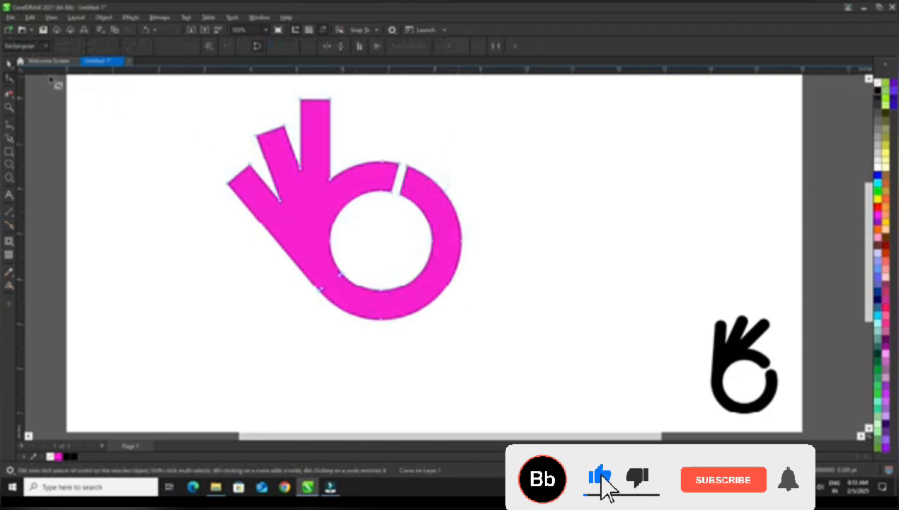
click(8, 66)
Rotate the magenta hand clockwise to 315 degrees so its fingers point upward, and move it toward the page centre.
click(325, 172)
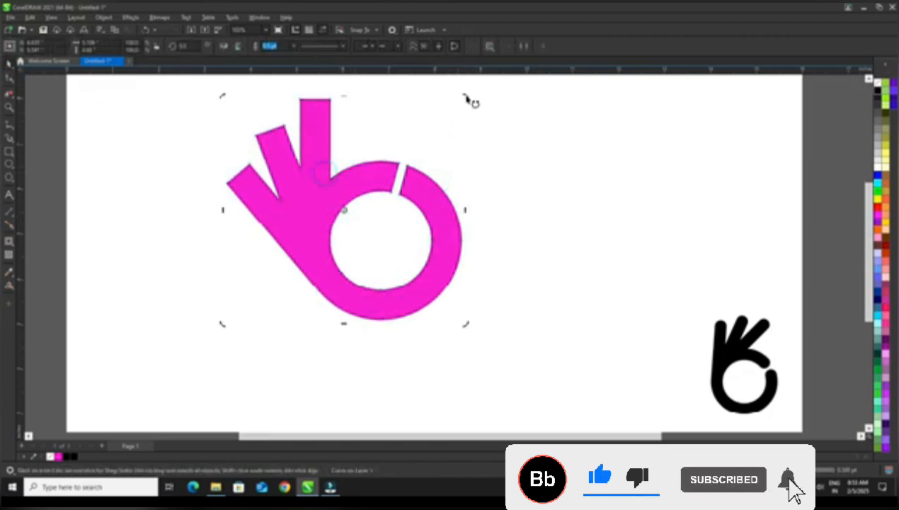
drag(466, 97, 514, 211)
click(555, 192)
drag(404, 238, 461, 283)
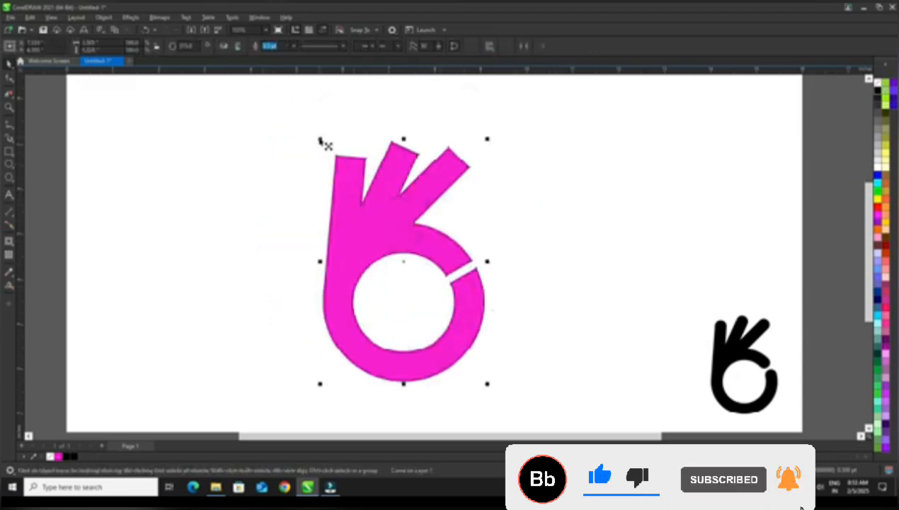
Enlarge the hand shape proportionally to about 114.3% and reposition it near the page centre.
drag(321, 140, 297, 107)
click(226, 117)
drag(354, 204, 412, 212)
click(260, 156)
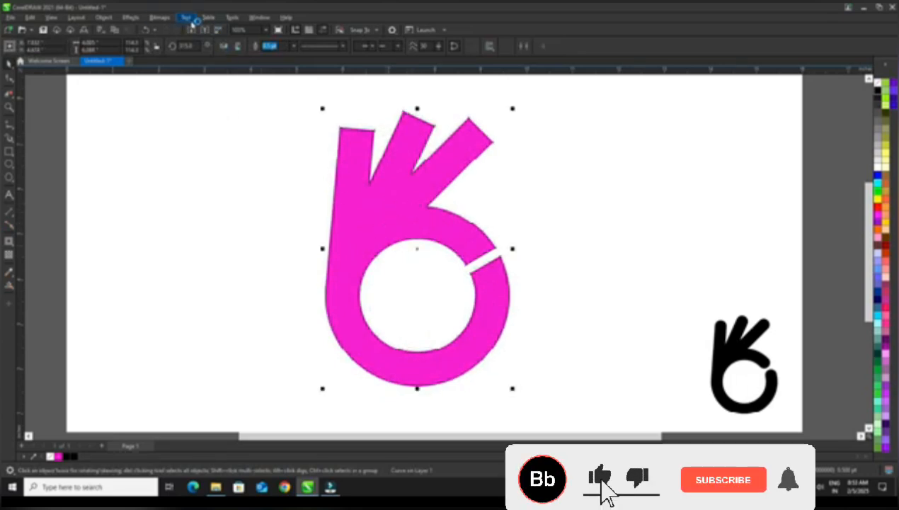
click(250, 218)
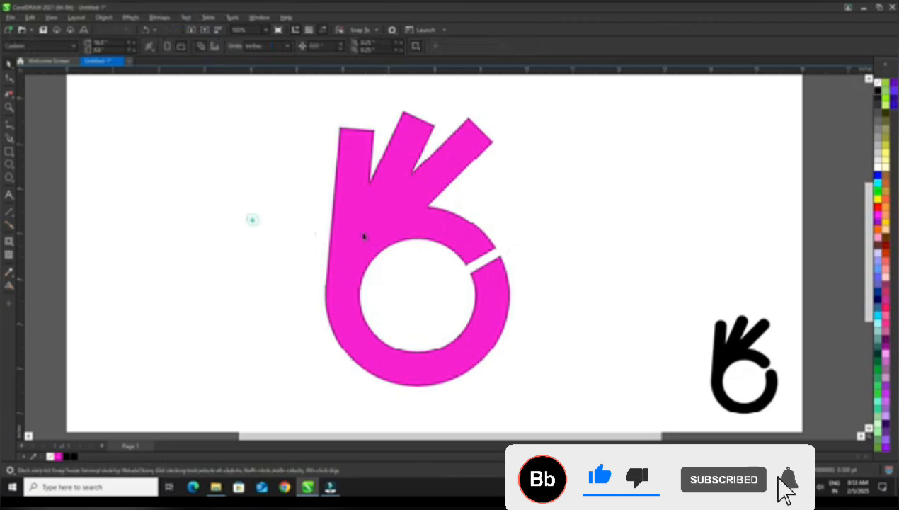
click(375, 232)
Open the Corners docker and place it beside the hand shape.
click(259, 17)
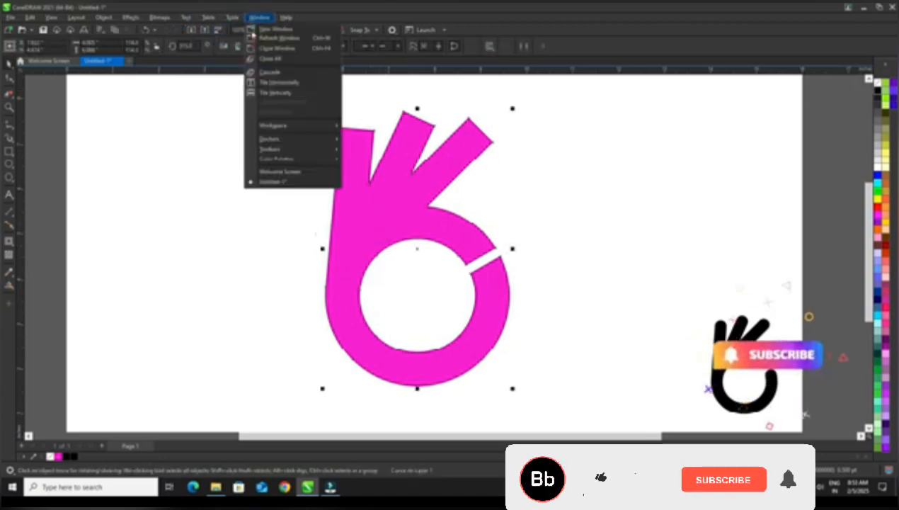
mouse_move(283, 139)
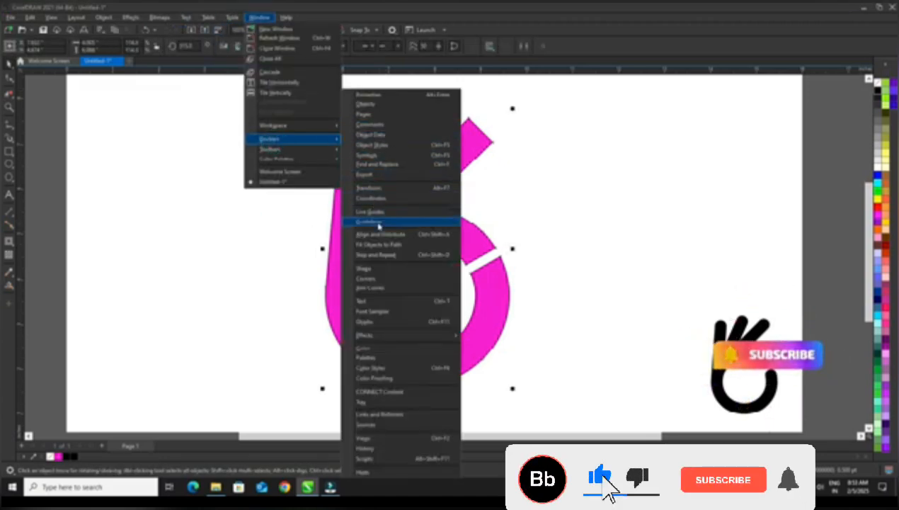
click(384, 281)
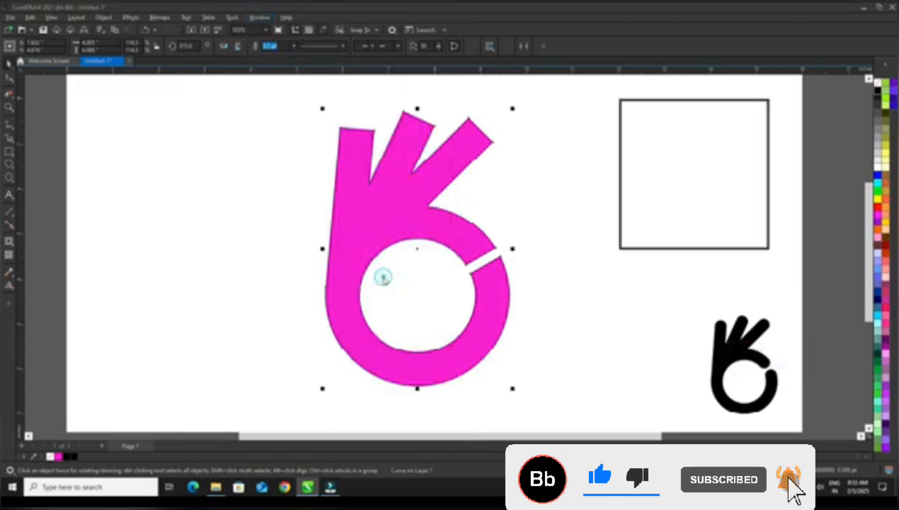
drag(665, 114, 596, 120)
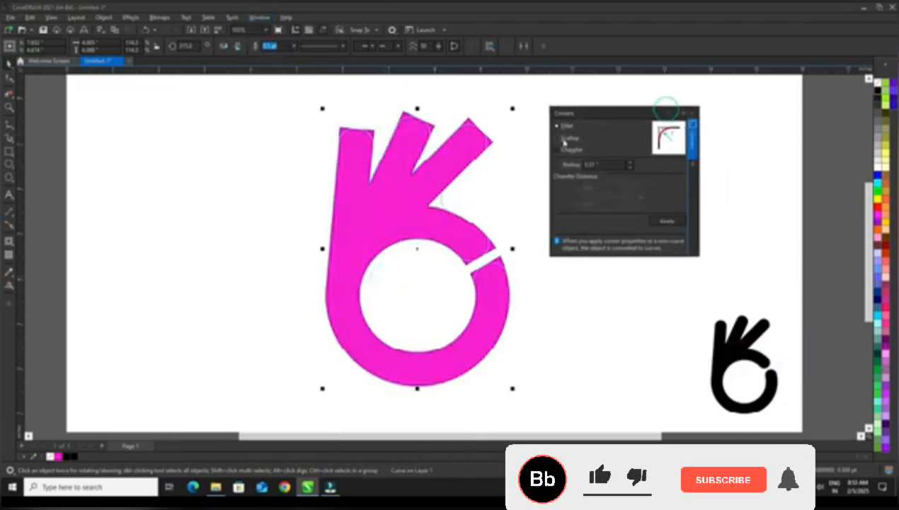
Select the first finger's tip nodes with the Shape tool and set the fillet radius to 0.37 inches.
click(10, 80)
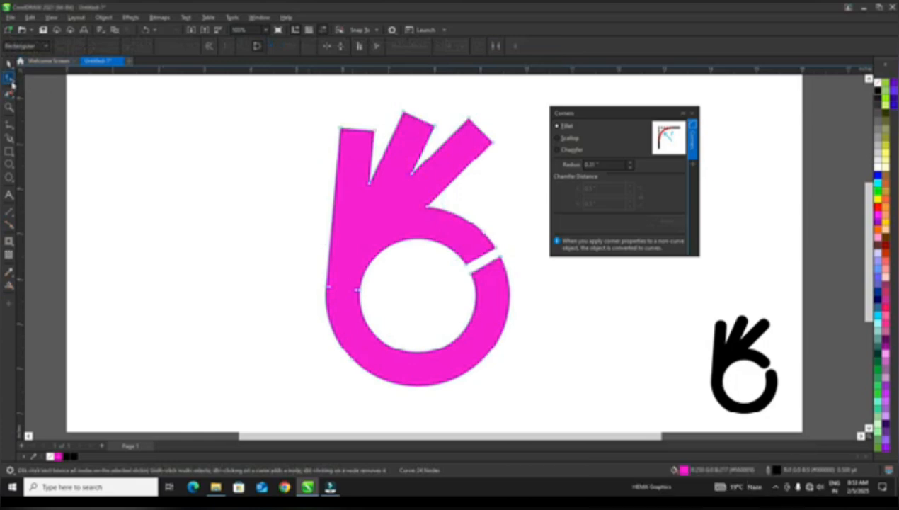
click(14, 84)
click(29, 82)
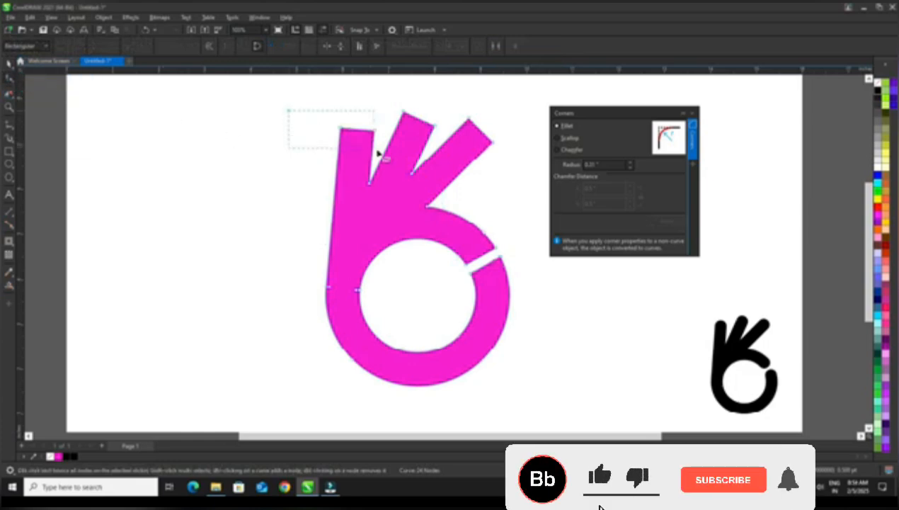
drag(379, 153, 382, 154)
click(629, 163)
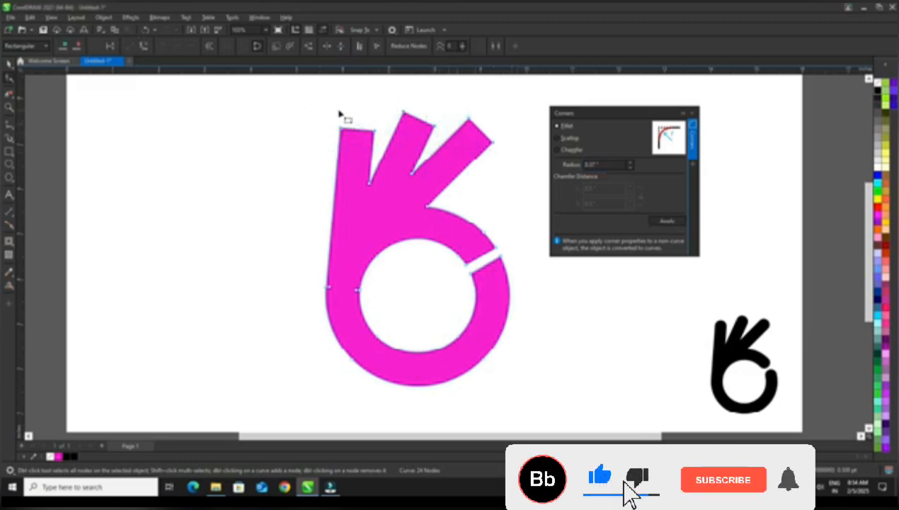
Apply the fillet to the corner nodes of all three fingertips and both ends of the ring gap, and close the Corners docker.
drag(306, 95, 507, 156)
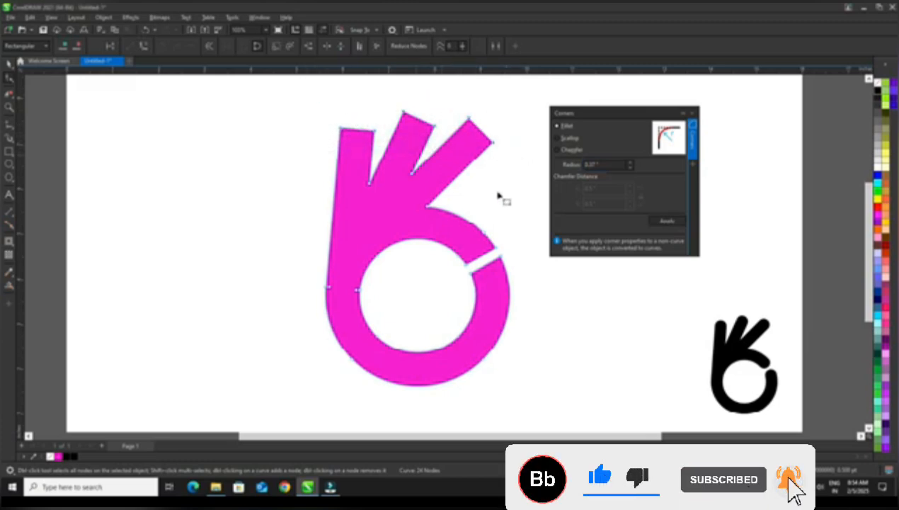
drag(499, 233, 491, 274)
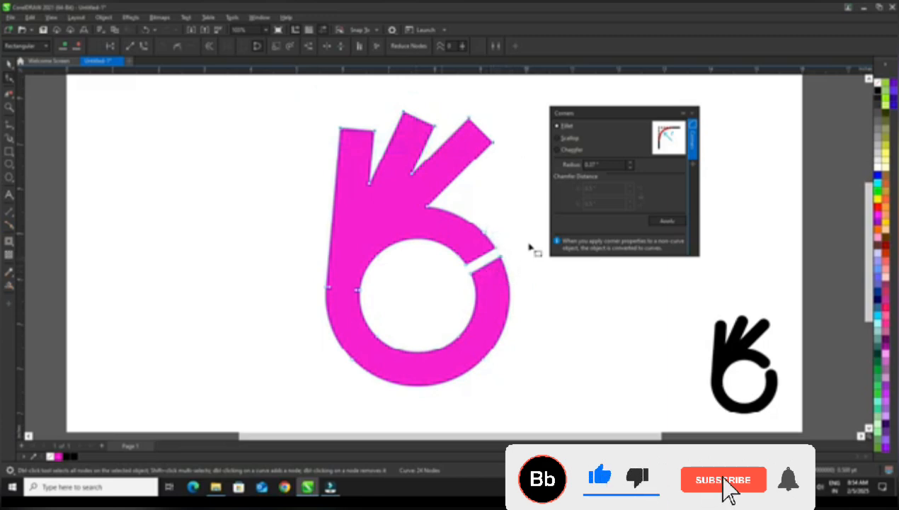
drag(523, 237, 489, 281)
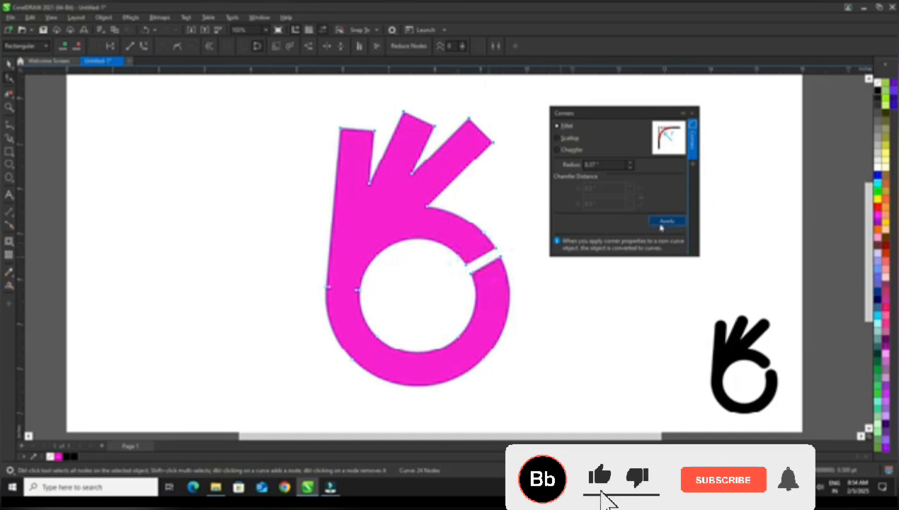
click(661, 225)
click(693, 113)
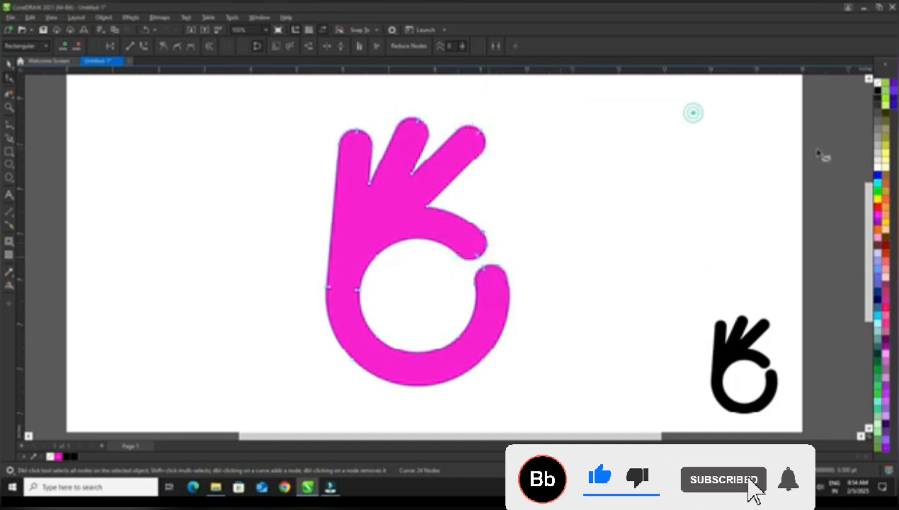
Fill the hand shape with black, remove its outline and deselect it.
click(872, 94)
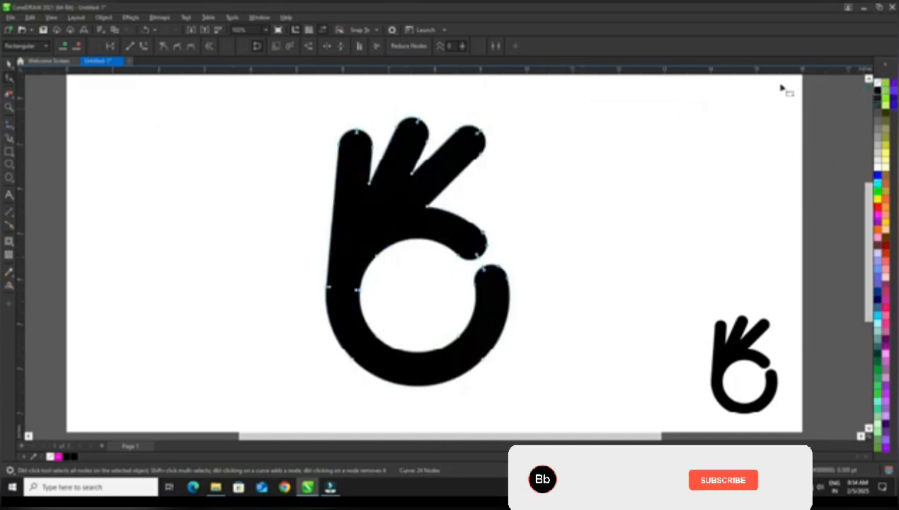
right_click(876, 82)
click(868, 89)
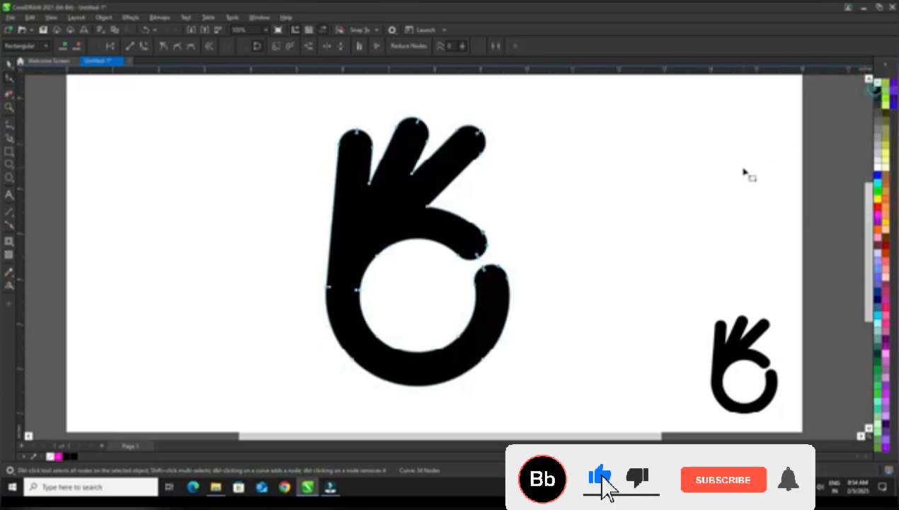
click(743, 169)
click(9, 64)
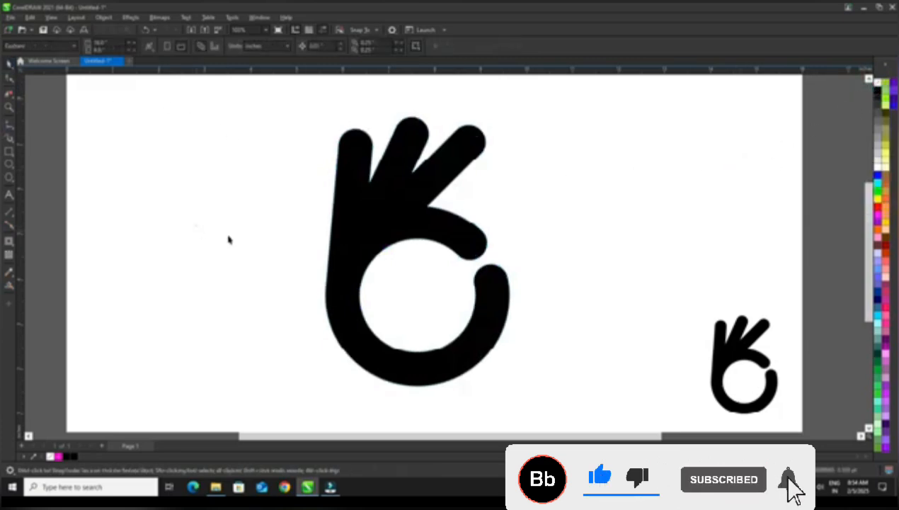
Zoom in on the finished hand logo and show it in full-screen preview.
scroll(404, 225, up, 2)
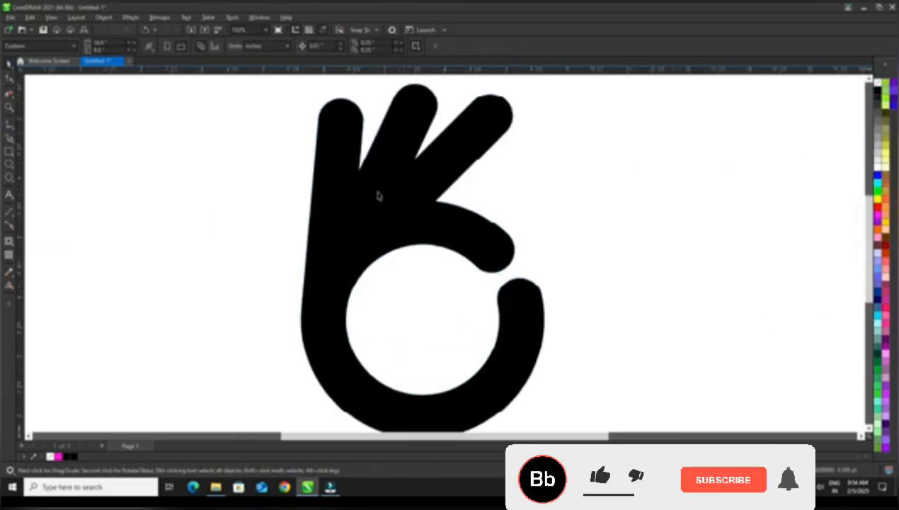
click(51, 17)
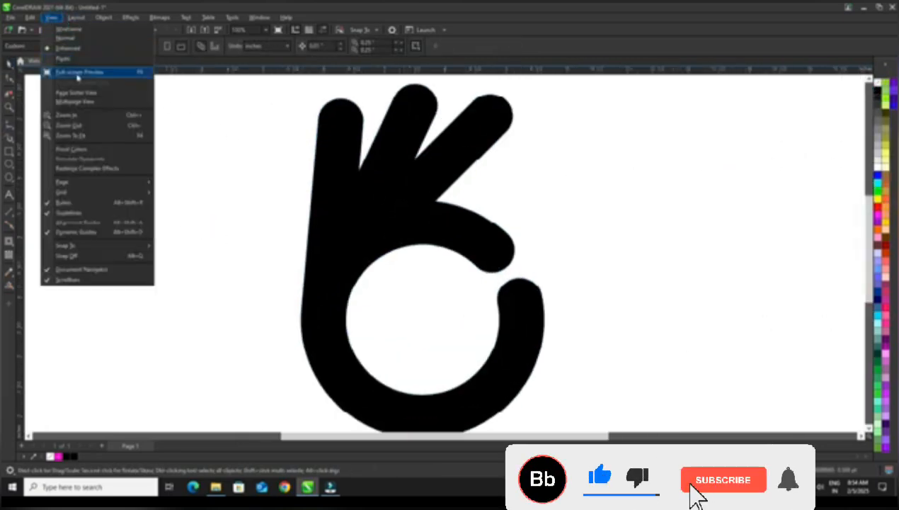